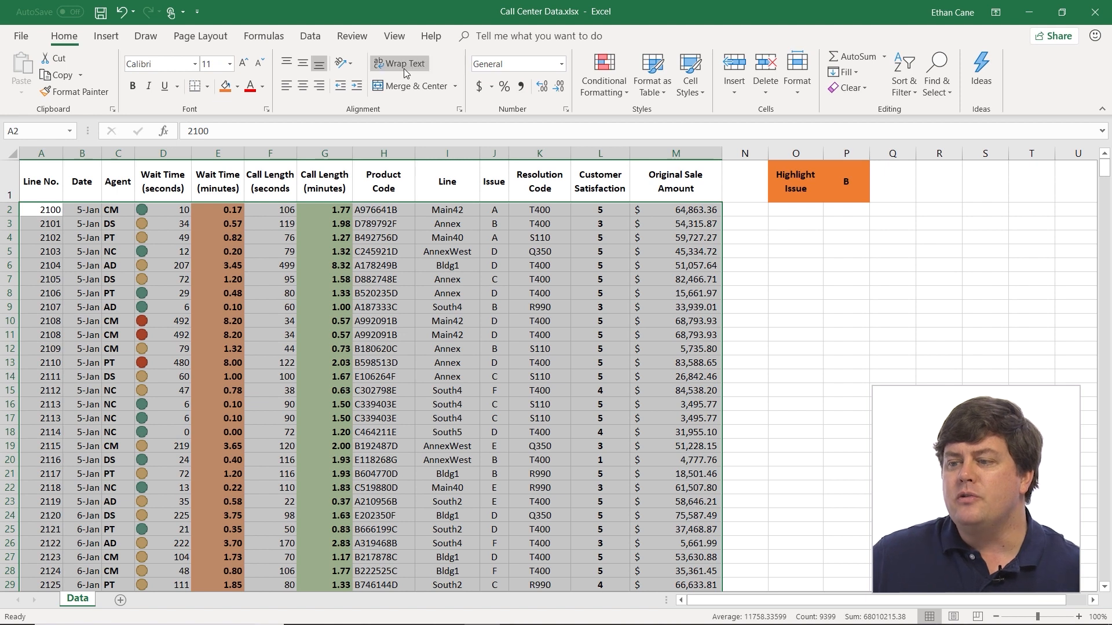
pyautogui.click(600, 92)
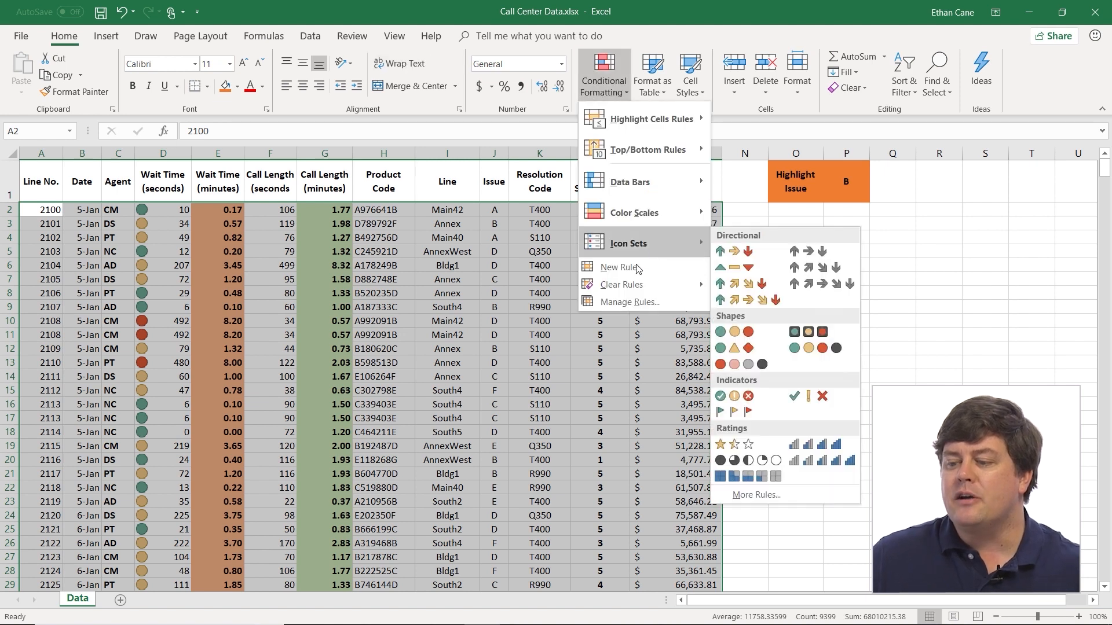
pyautogui.moveTo(574, 250)
pyautogui.mouseDown()
pyautogui.moveTo(606, 267)
pyautogui.moveTo(722, 283)
pyautogui.mouseUp()
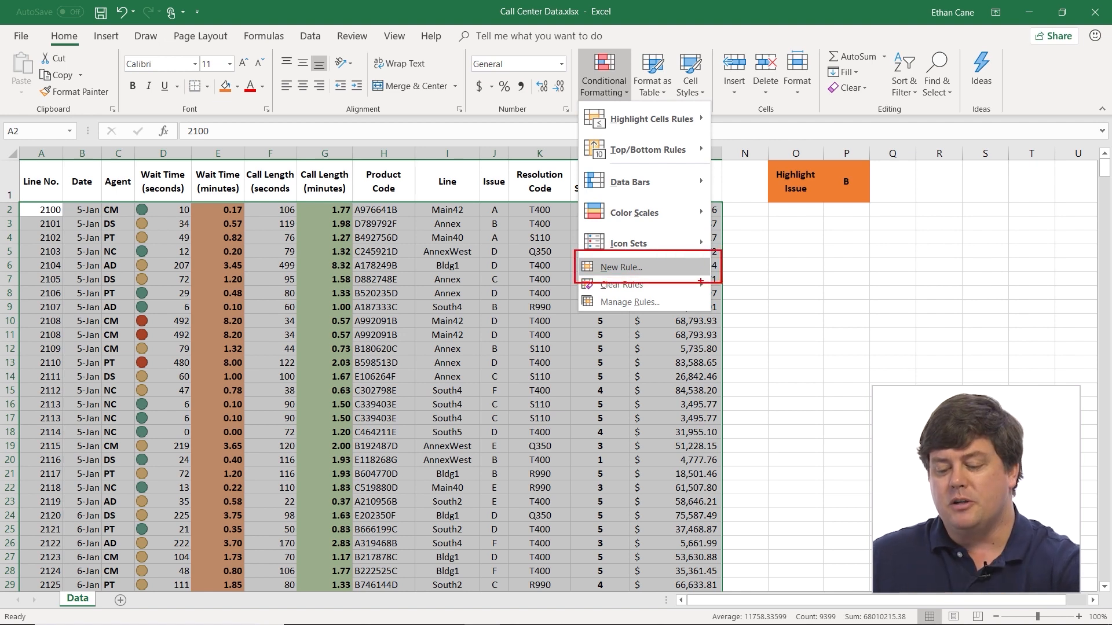
pyautogui.press('Escape')
# Start a new conditional formatting rule for the selected data rows that uses a formula to determine which cells to format.
pyautogui.click(627, 95)
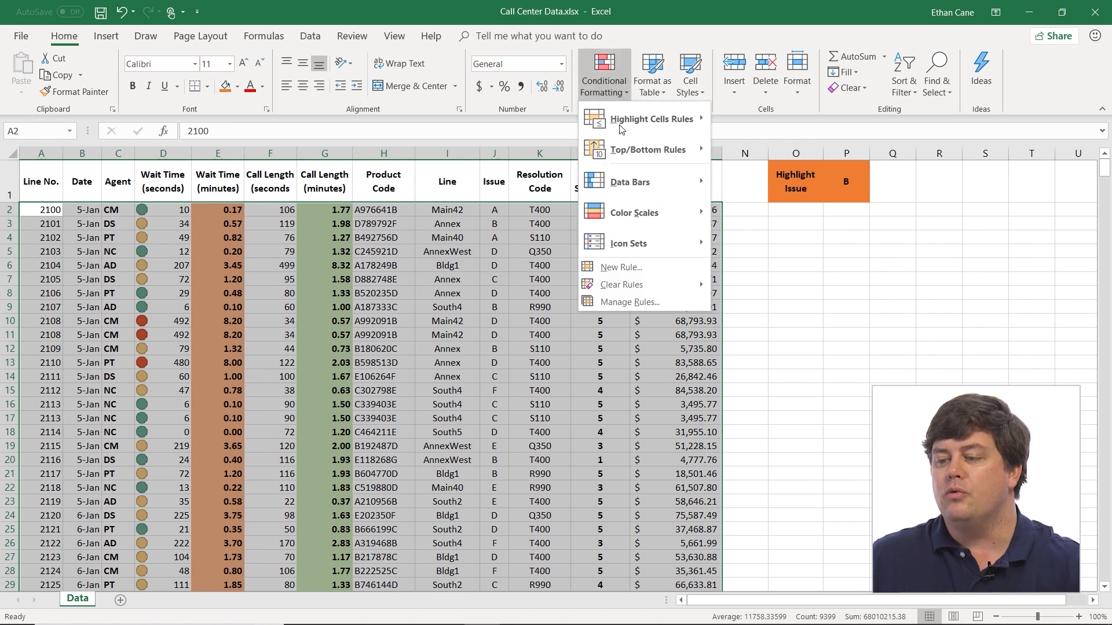
pyautogui.click(628, 266)
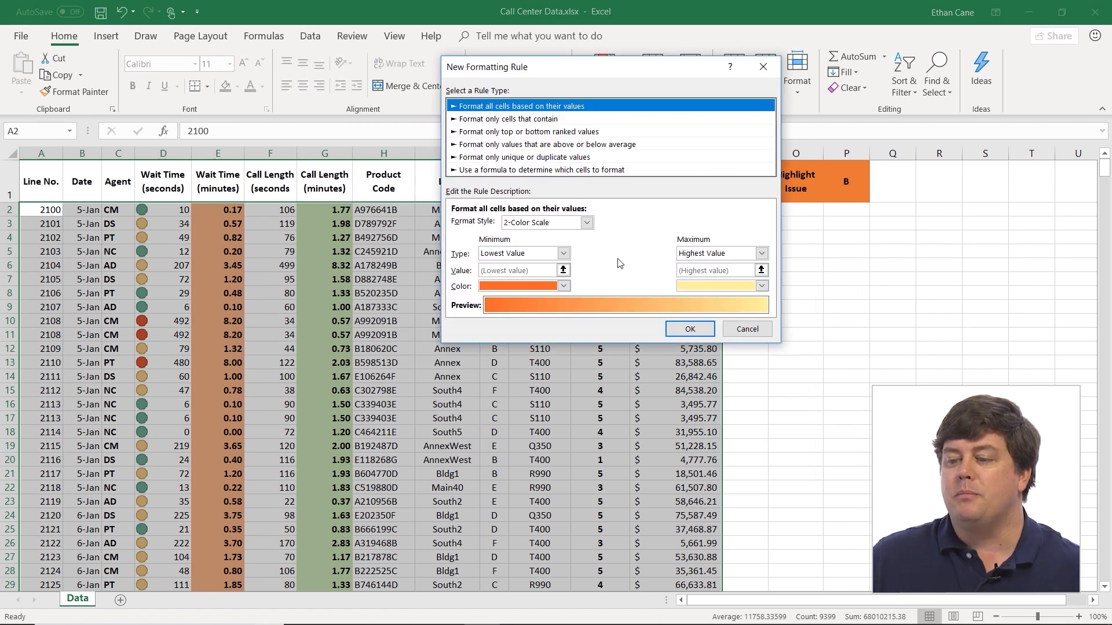
pyautogui.click(501, 119)
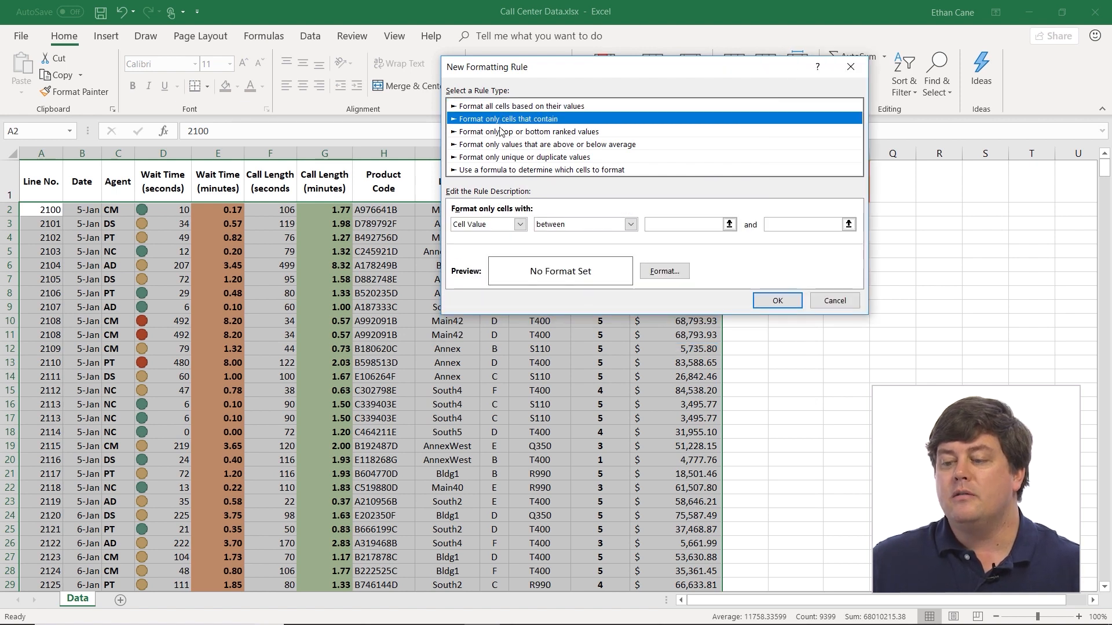
pyautogui.click(501, 133)
pyautogui.click(504, 145)
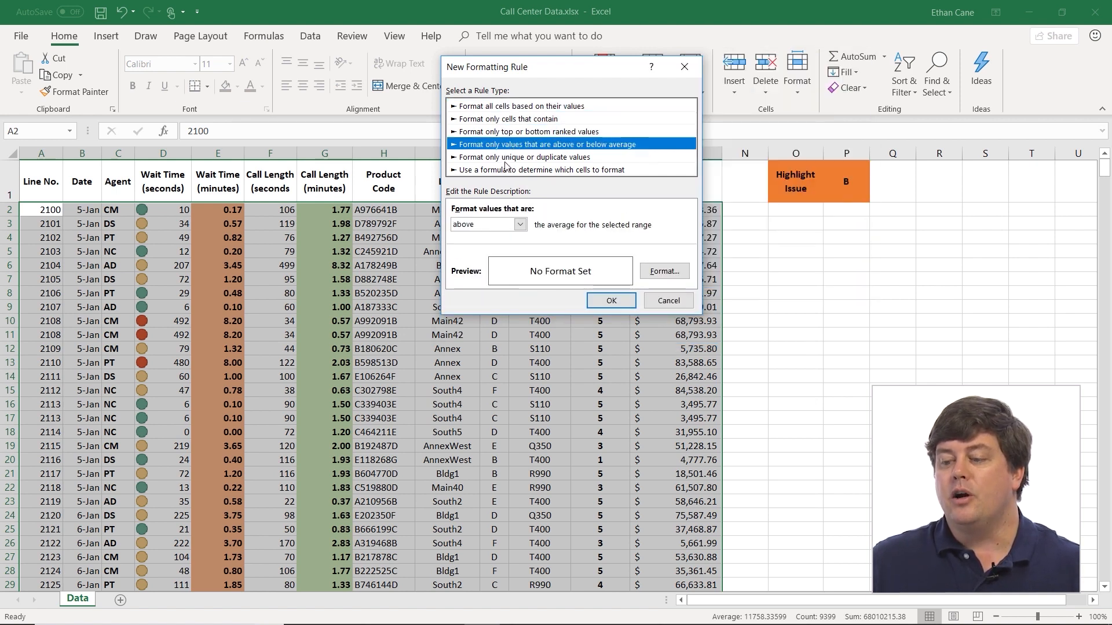
pyautogui.click(506, 159)
pyautogui.click(520, 171)
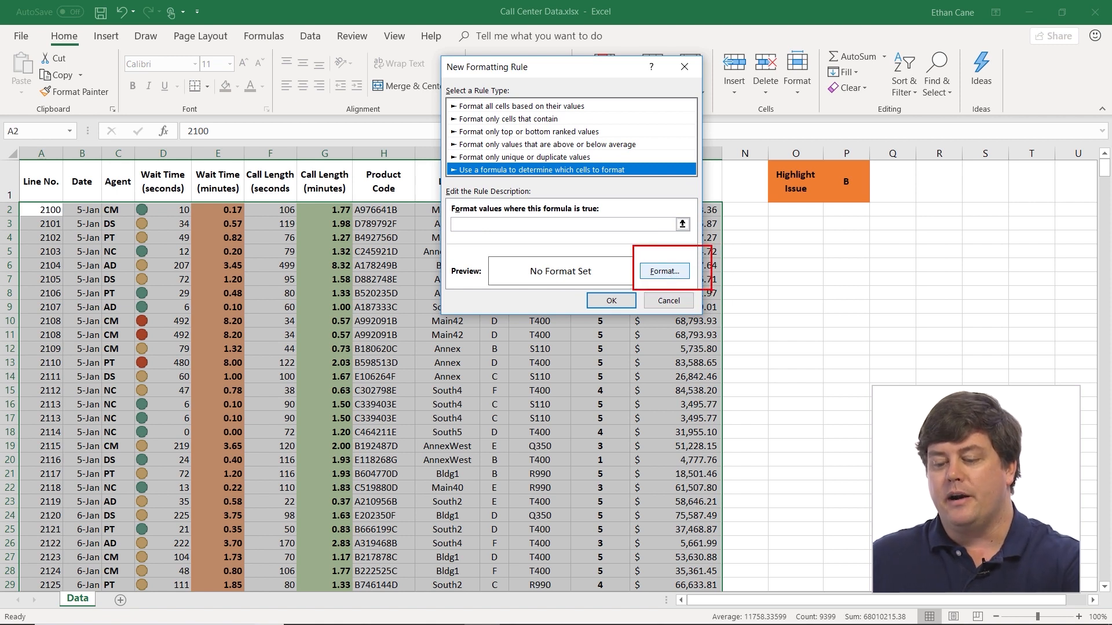
# Set the rule's format to a light blue background fill.
pyautogui.click(659, 277)
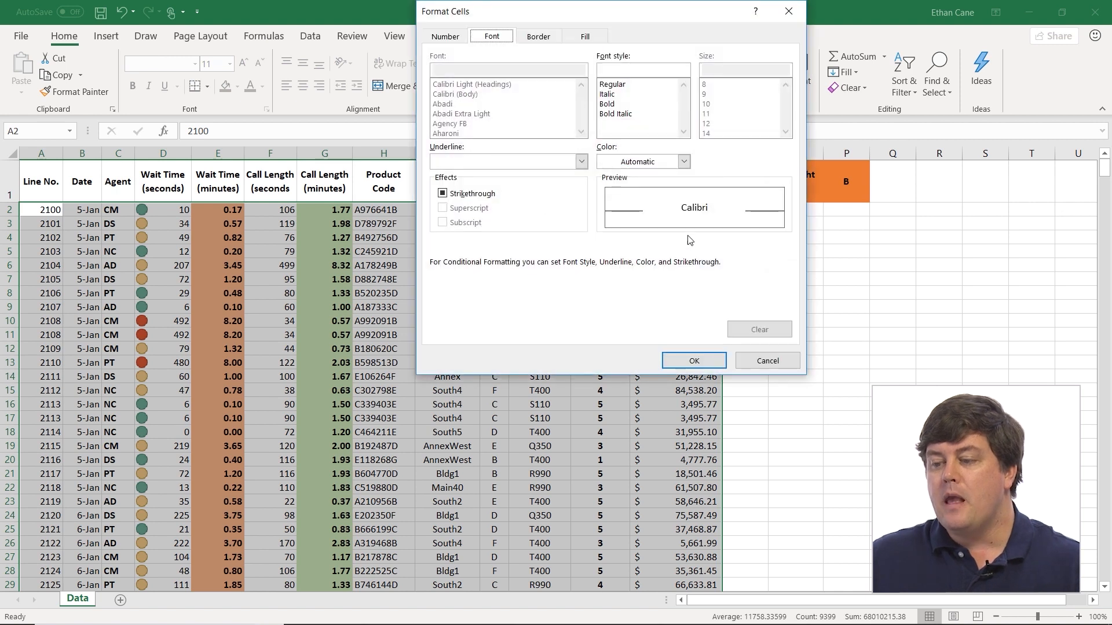
pyautogui.click(585, 36)
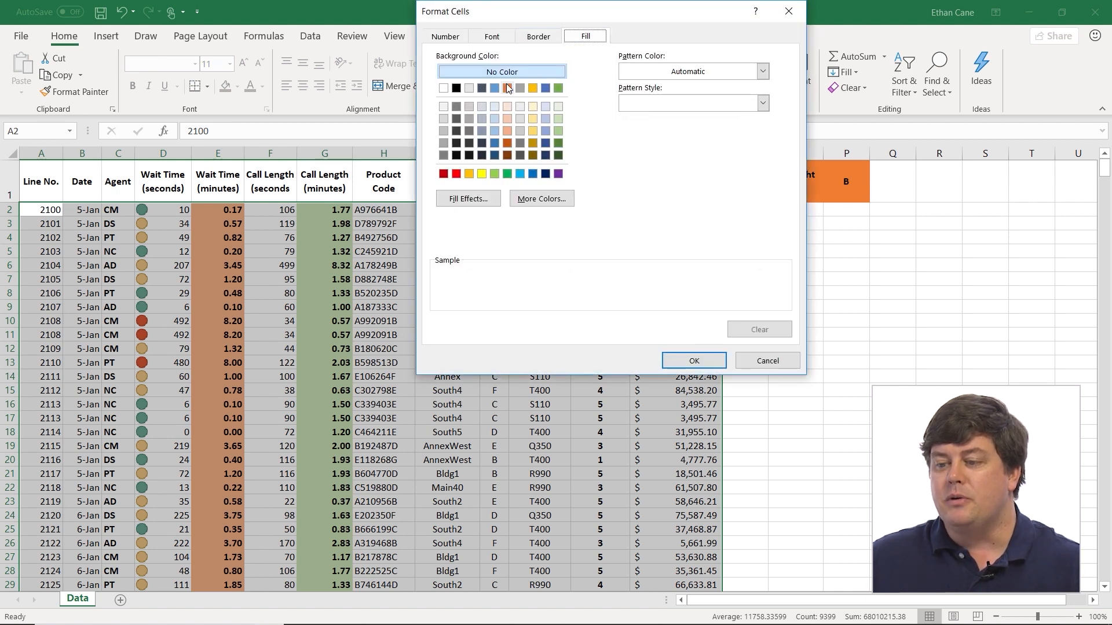
pyautogui.click(494, 88)
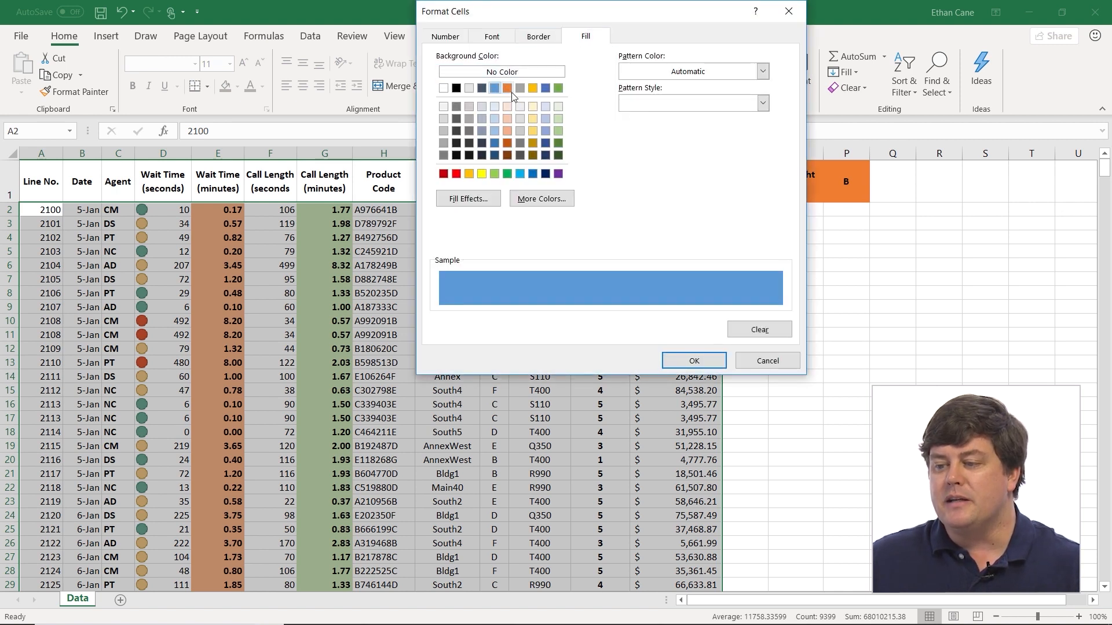
pyautogui.click(495, 131)
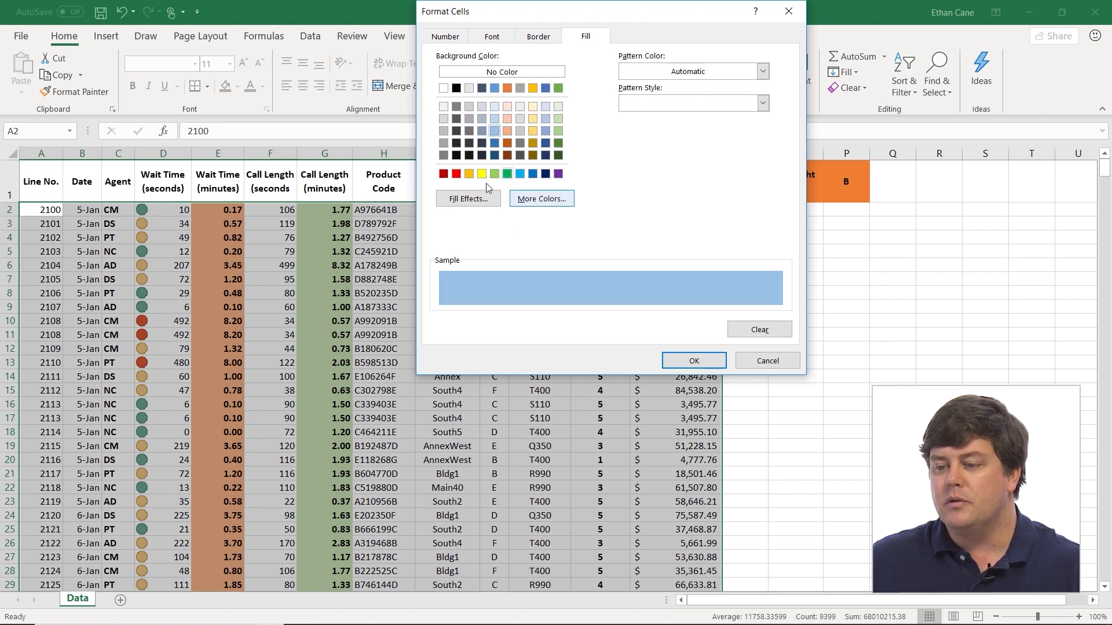
pyautogui.click(716, 363)
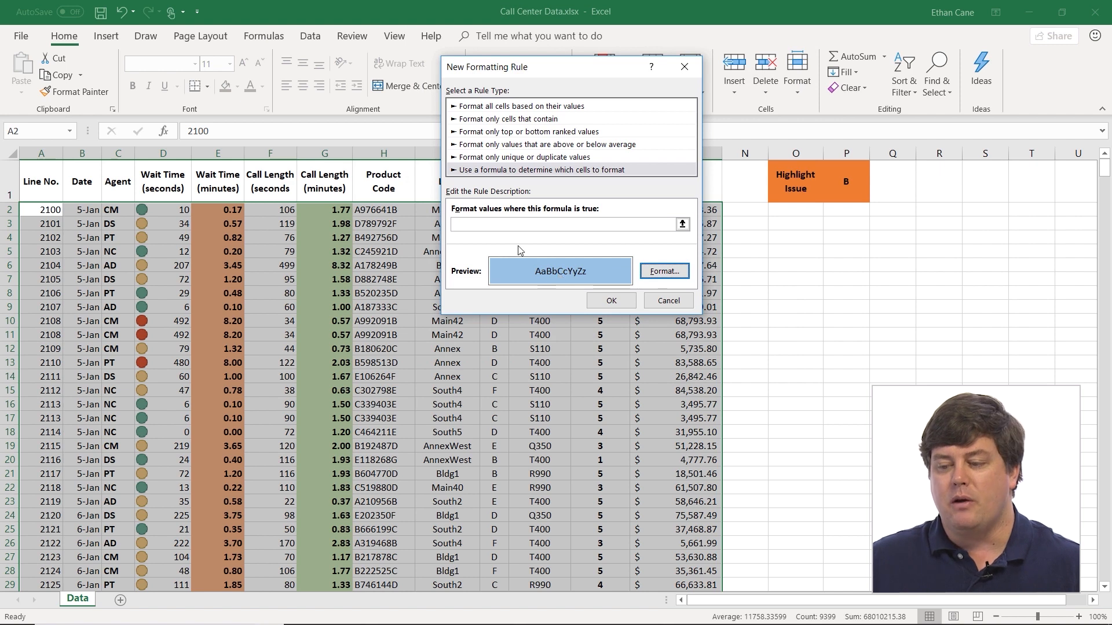
# Enter =$P$1=$J2 as the rule's formula and apply the rule to the selected rows.
pyautogui.click(501, 224)
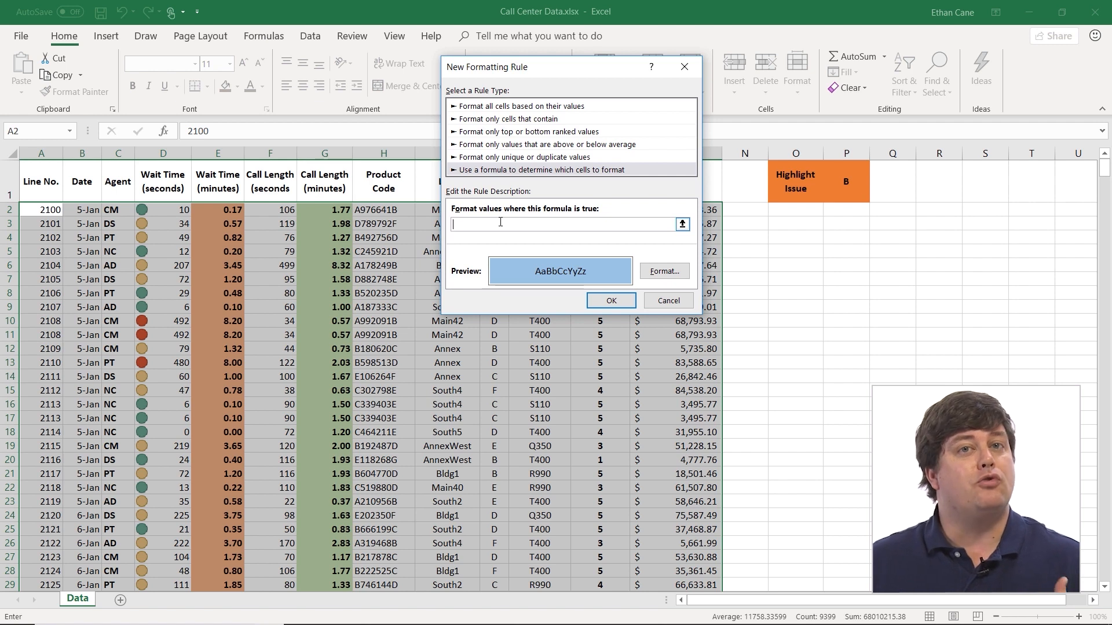
pyautogui.write('=')
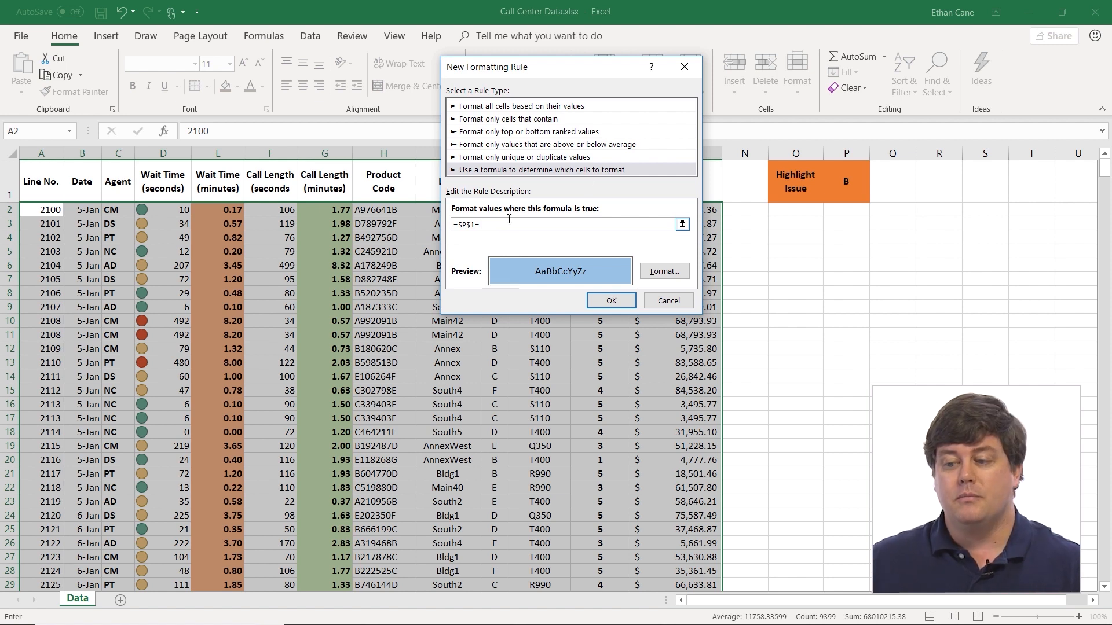
pyautogui.moveTo(588, 74); pyautogui.dragTo(347, 180)
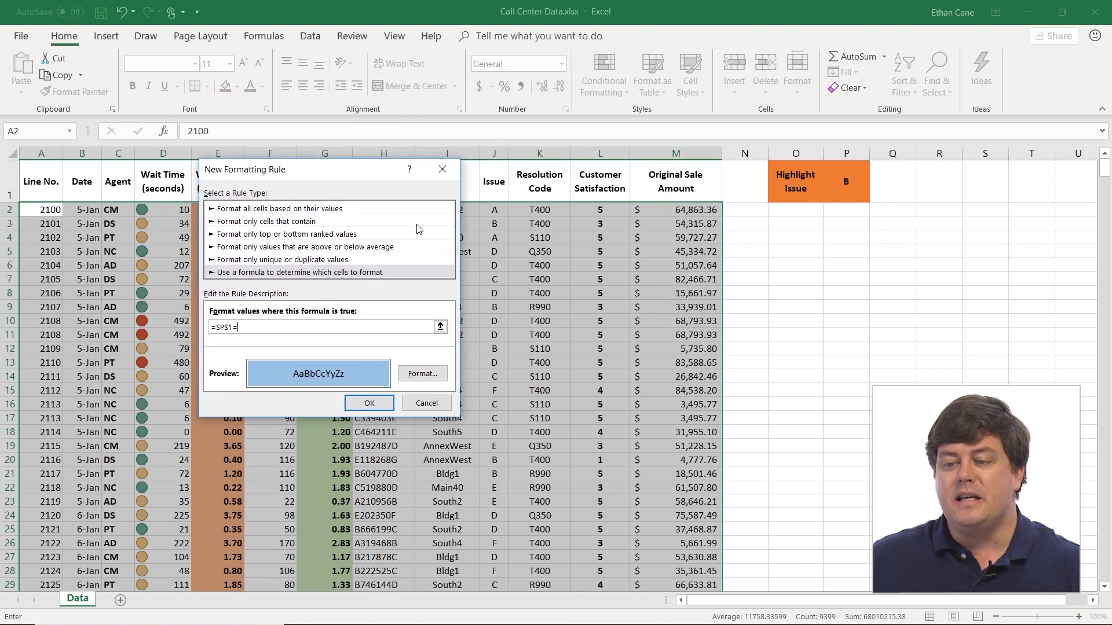
pyautogui.write('j2')
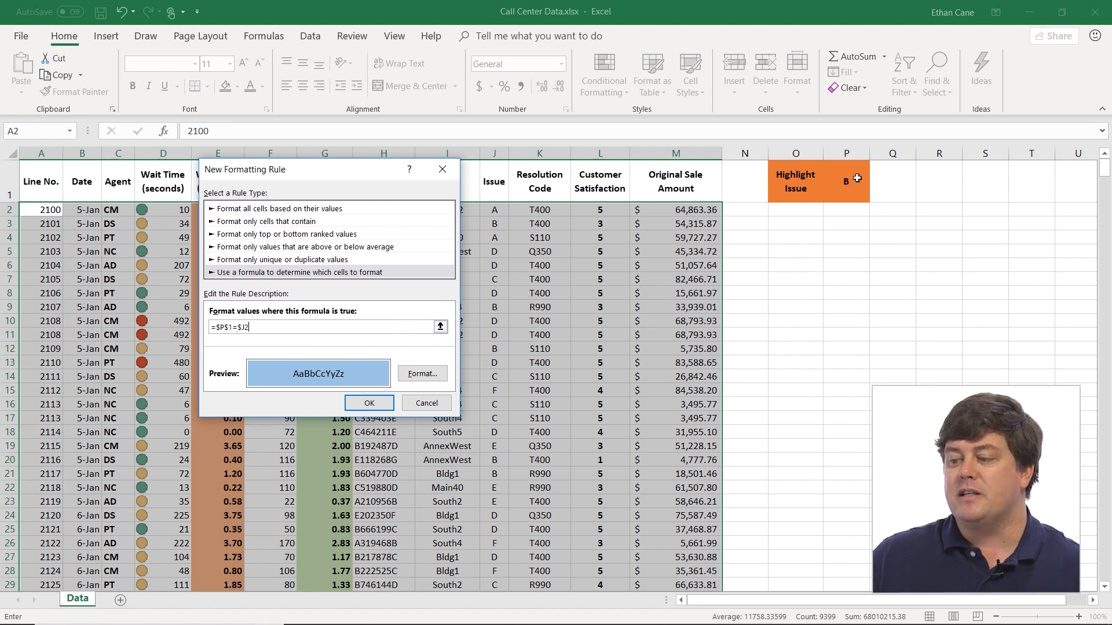
pyautogui.click(370, 403)
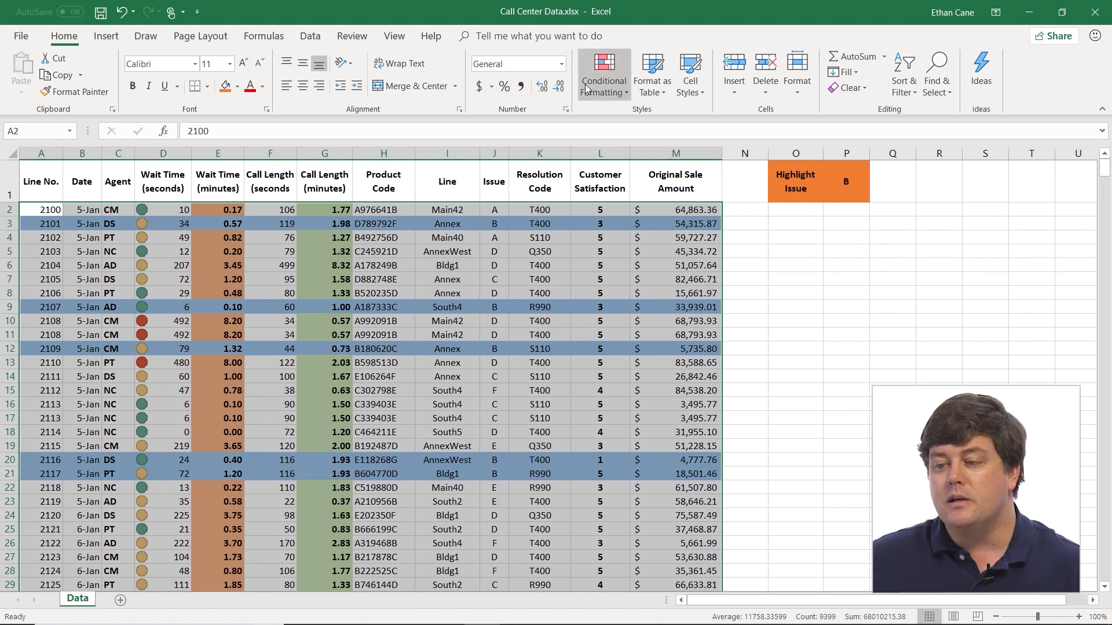
# Review the formula rule's references in the conditional formatting rules manager, leaving the rule unedited.
pyautogui.click(604, 76)
pyautogui.click(618, 302)
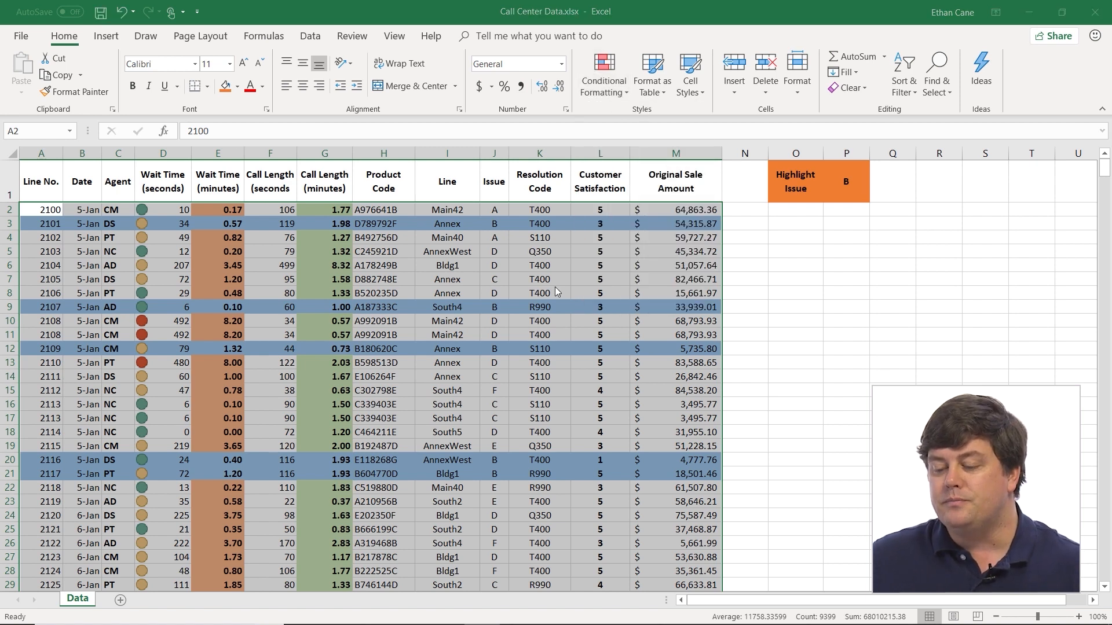
pyautogui.click(288, 275)
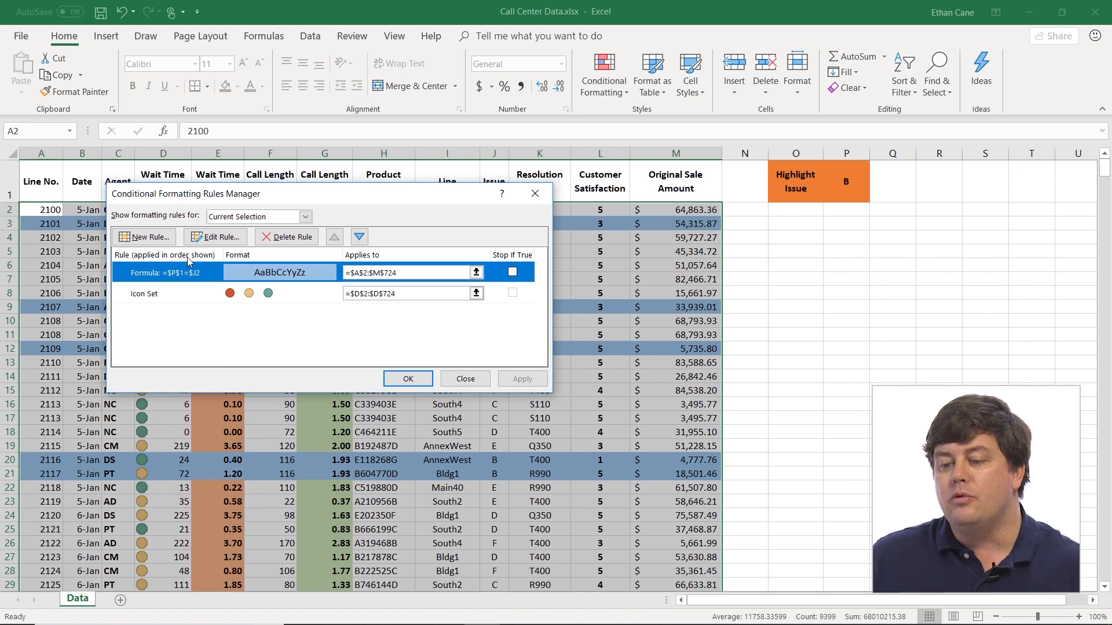
pyautogui.click(216, 237)
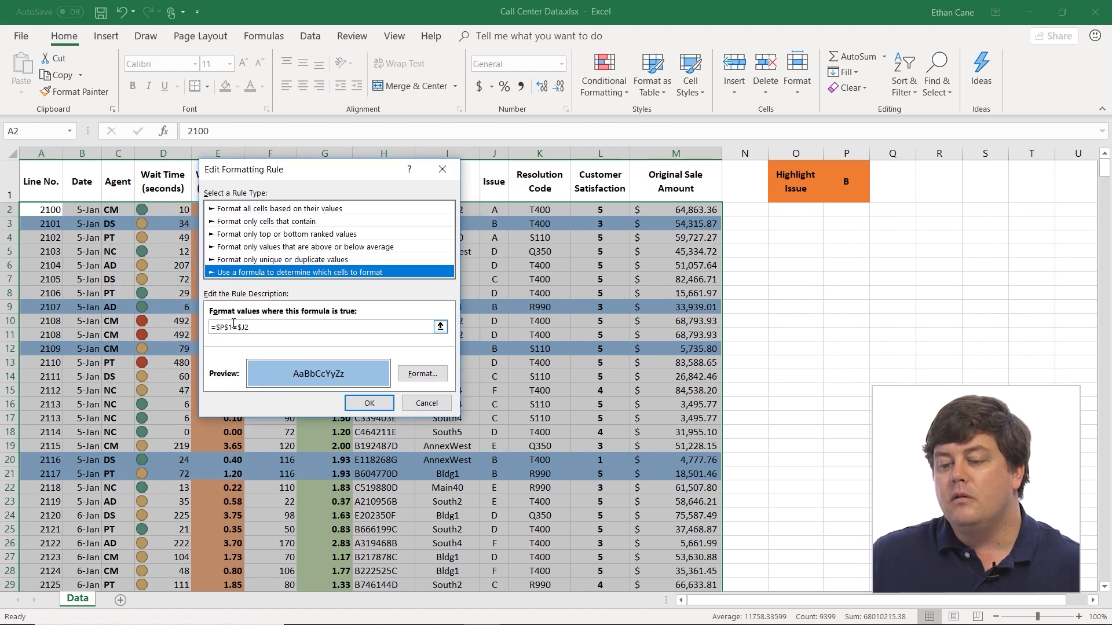
pyautogui.moveTo(248, 327); pyautogui.dragTo(238, 327)
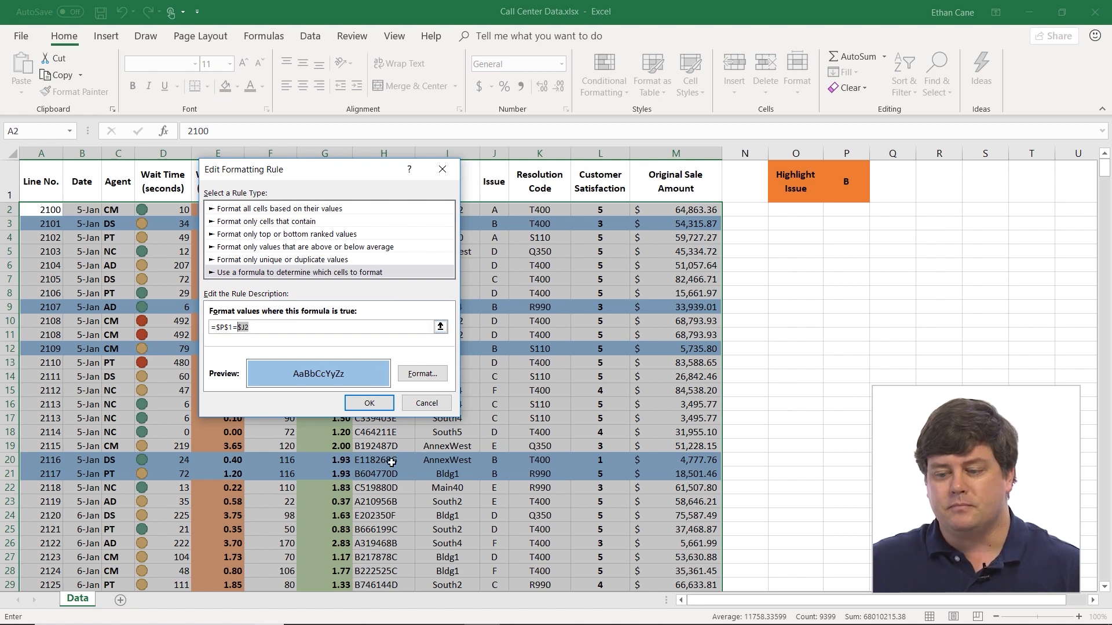
pyautogui.click(424, 405)
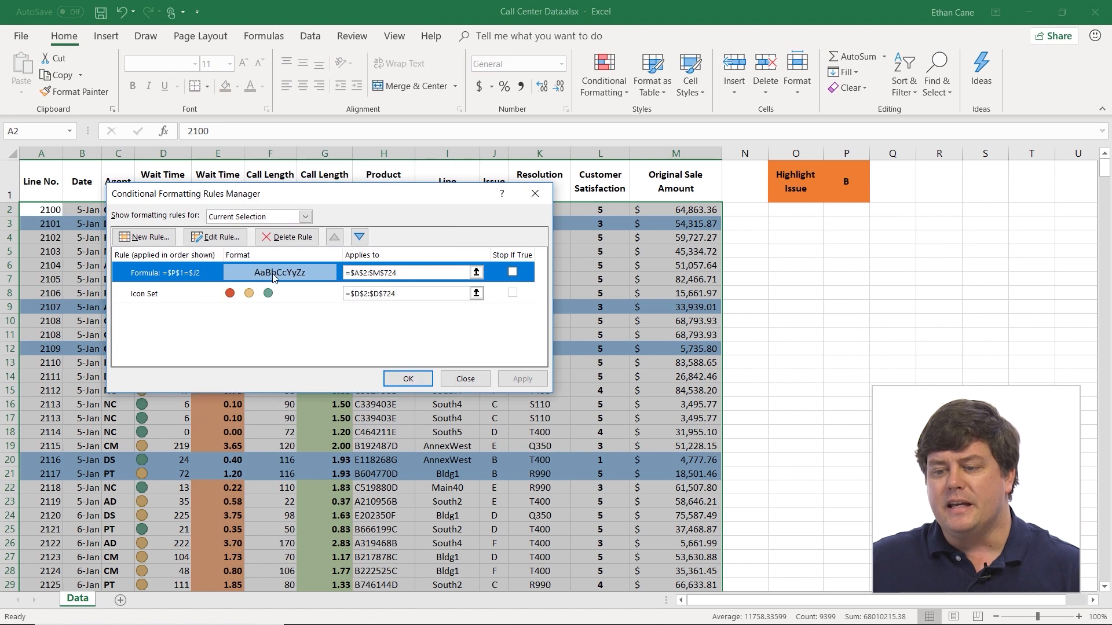
pyautogui.click(449, 380)
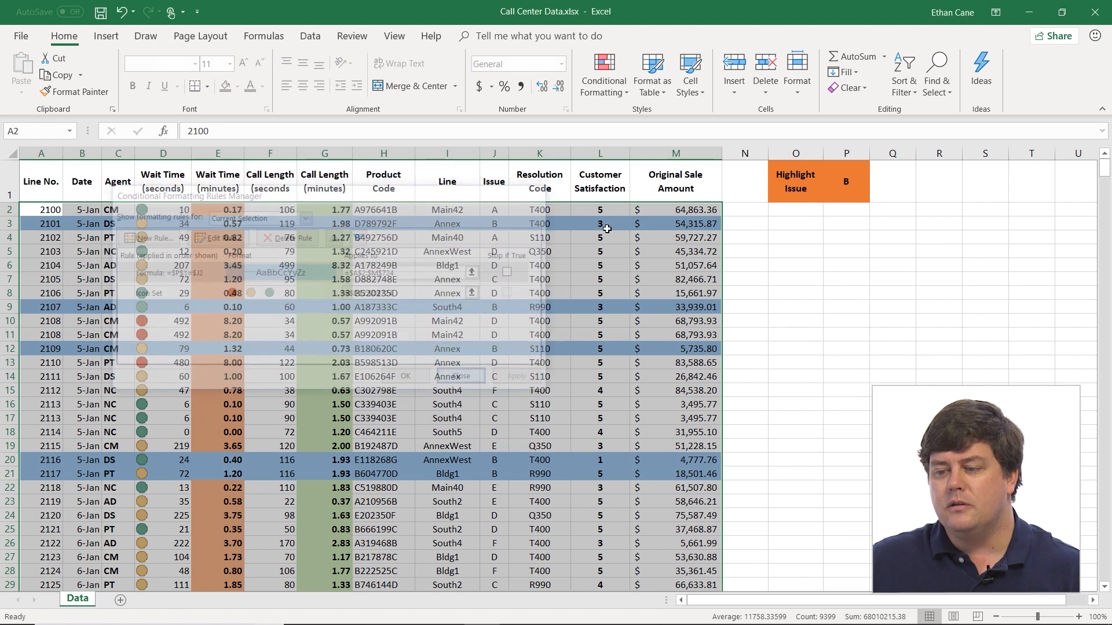
# Test the row highlighting by setting the Highlight Issue code in P1 to D, then to A.
pyautogui.click(849, 180)
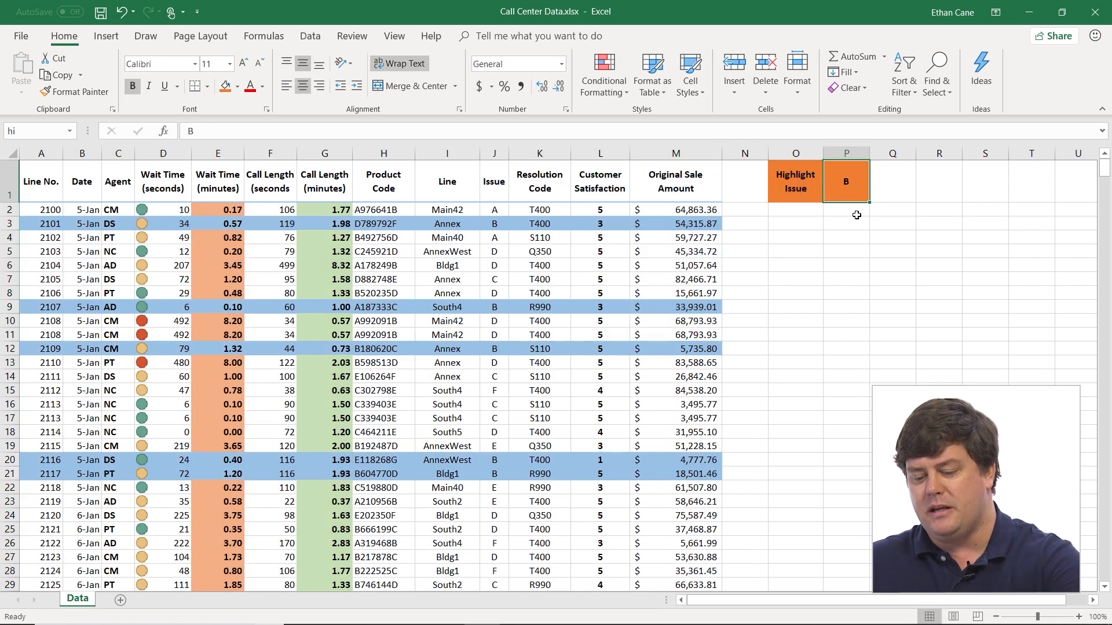
pyautogui.write('D')
pyautogui.press('Return')
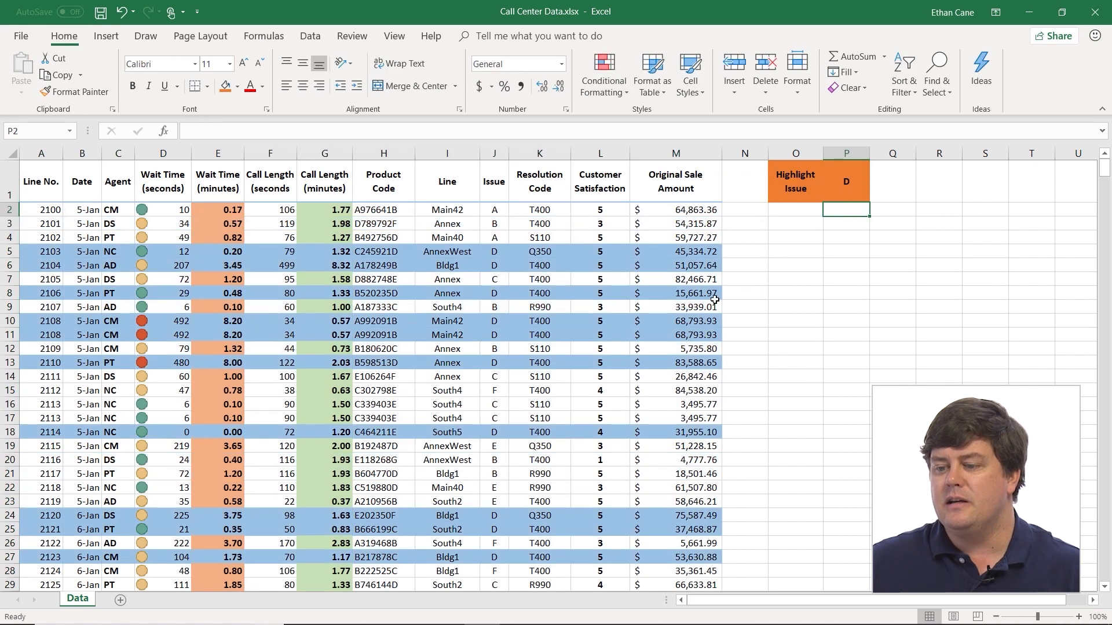
pyautogui.click(850, 192)
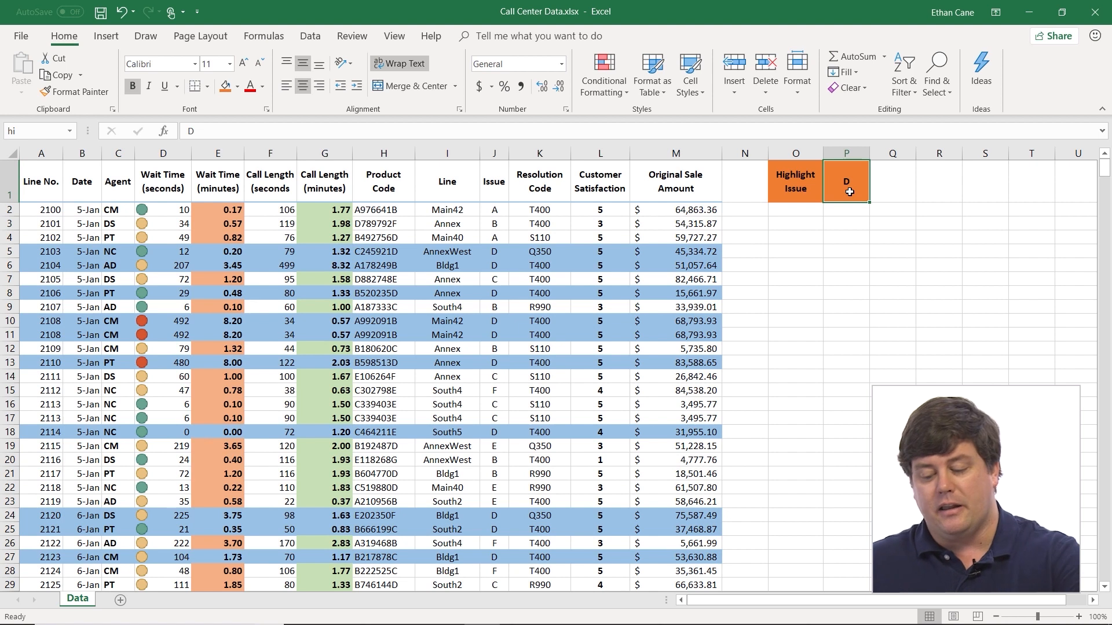
pyautogui.write('A')
pyautogui.press('Return')
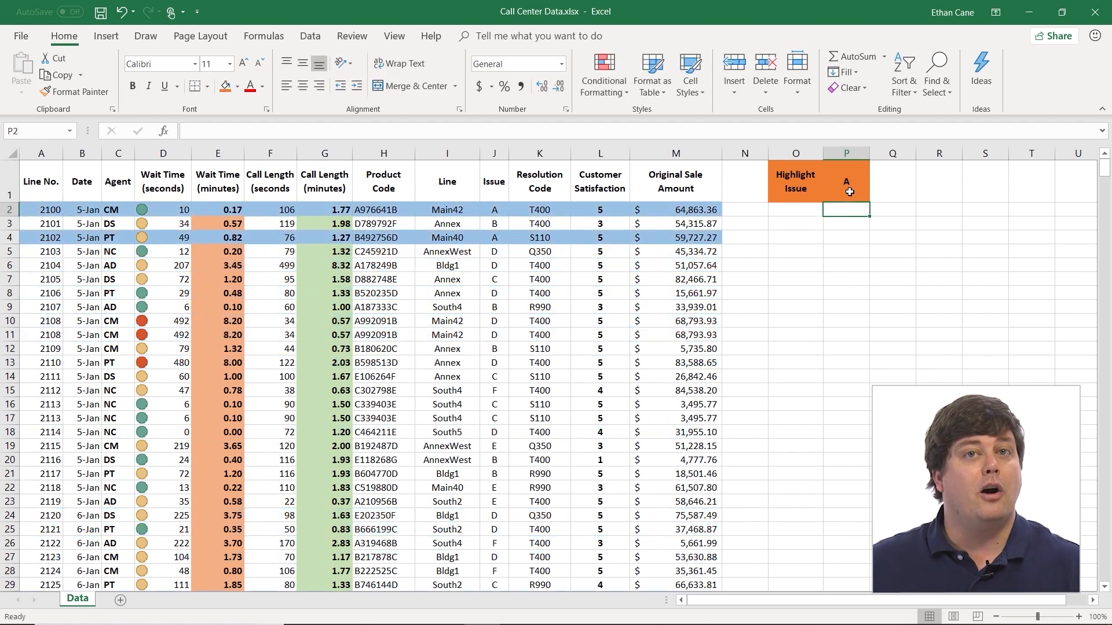
# Set the Highlight Issue code in P1 to C.
pyautogui.click(841, 191)
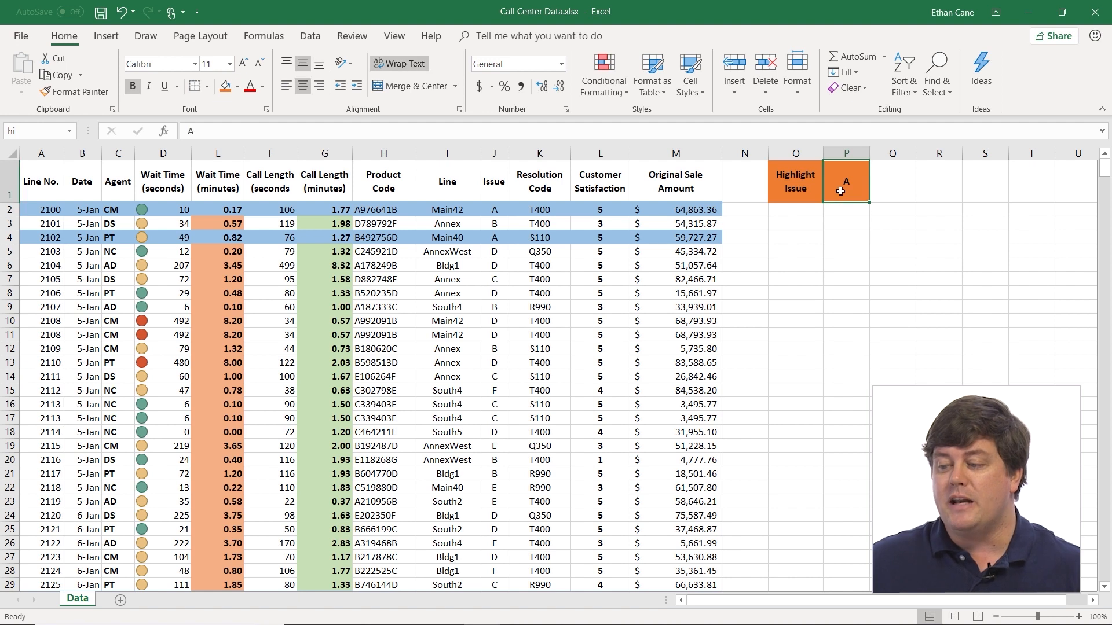
pyautogui.write('C')
pyautogui.press('Return')
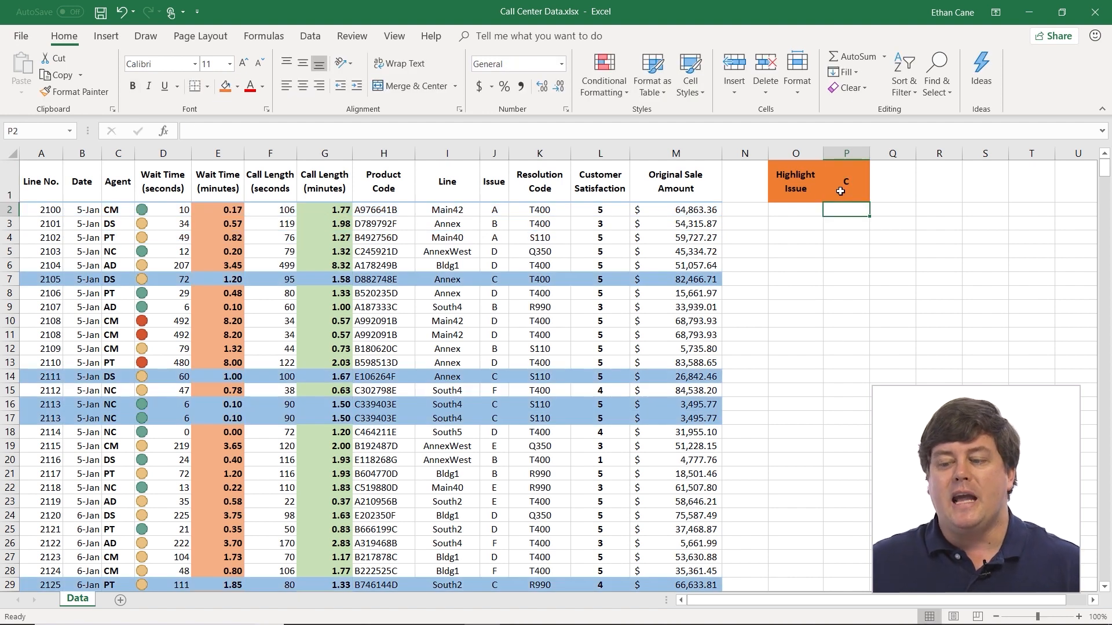